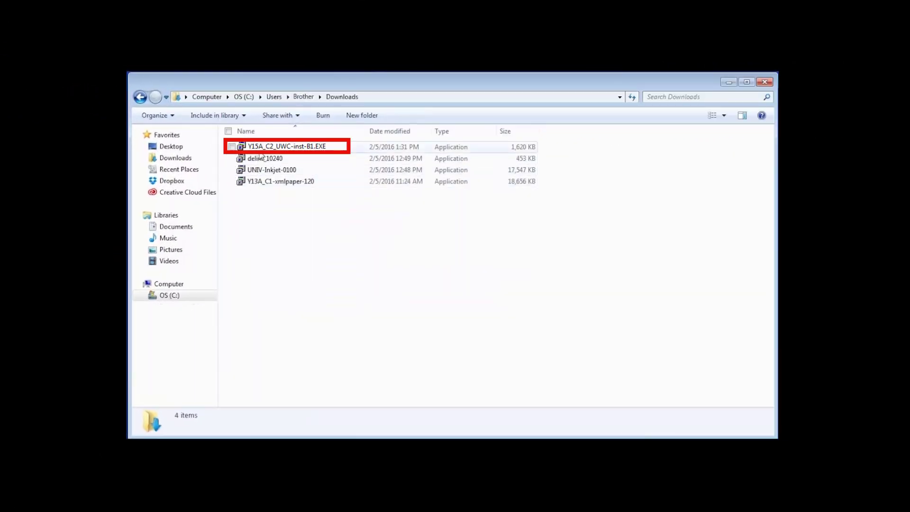
Step: Run Y15A_C2_UWC-inst-B1.EXE from Downloads to start the Brother installer
{"action": "double_click", "coordinate": [261, 147]}
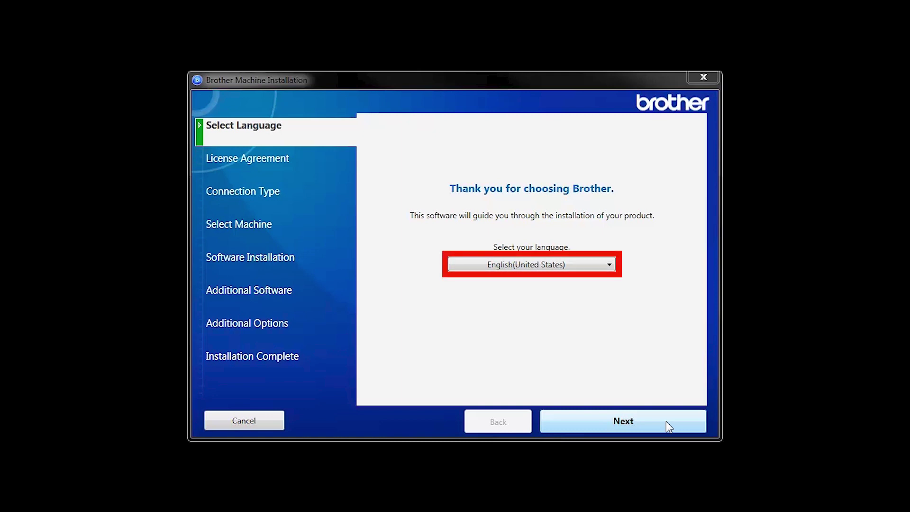
Step: Accept the license agreement and choose Wireless Network Connection (Wi-Fi) as the connection type
{"action": "left_click", "coordinate": [666, 421]}
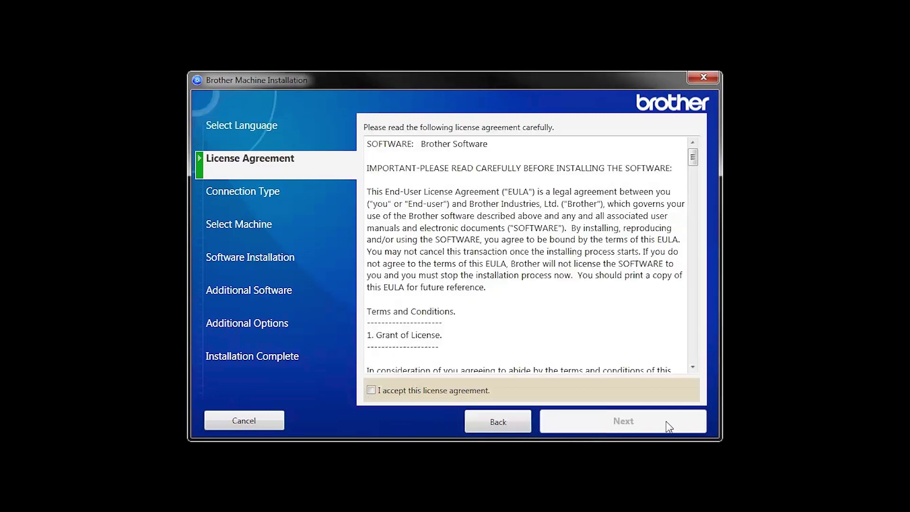
{"action": "left_click", "coordinate": [371, 390]}
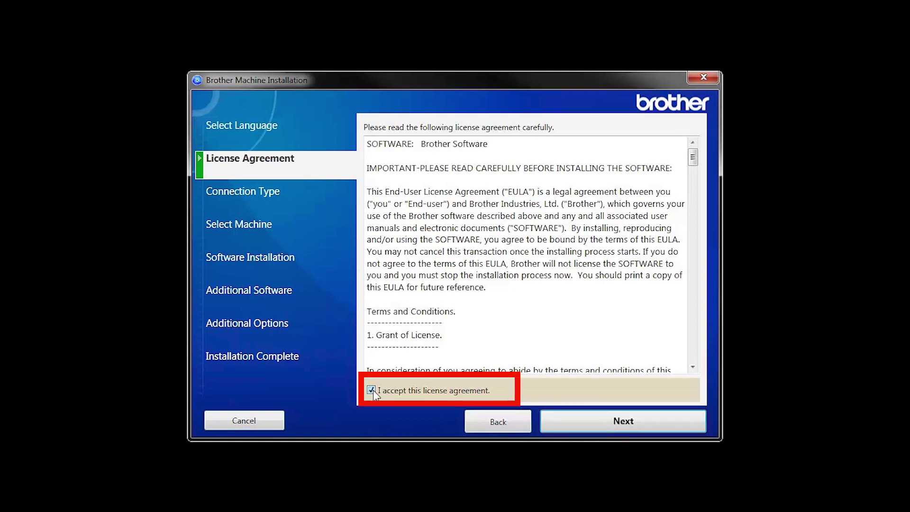
{"action": "left_click", "coordinate": [669, 427]}
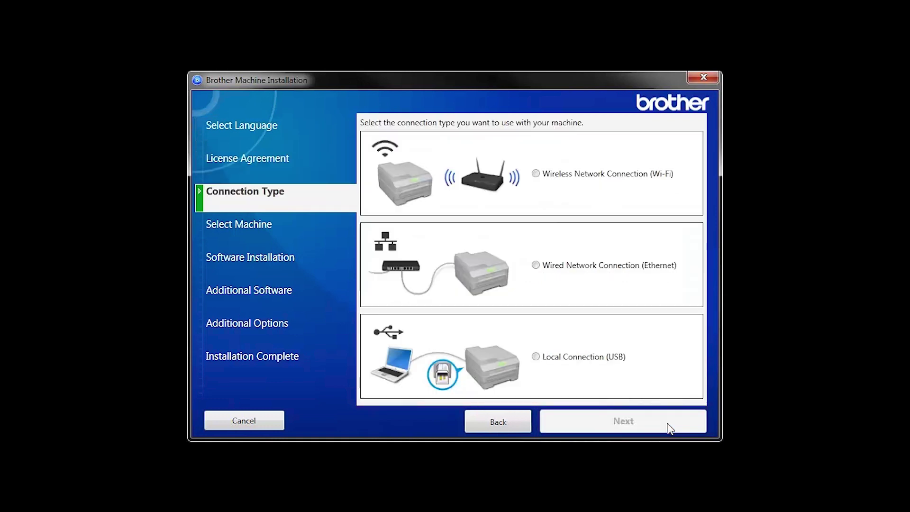
{"action": "left_click", "coordinate": [537, 174]}
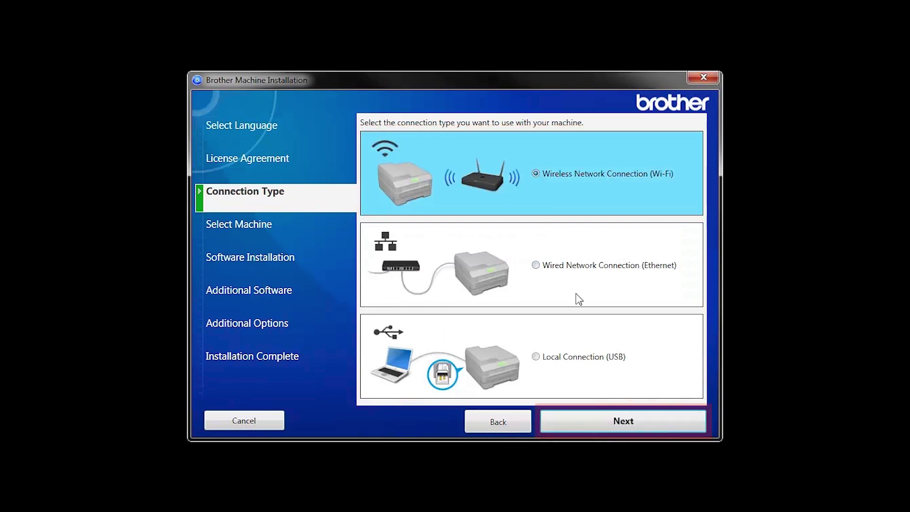
{"action": "left_click", "coordinate": [666, 420]}
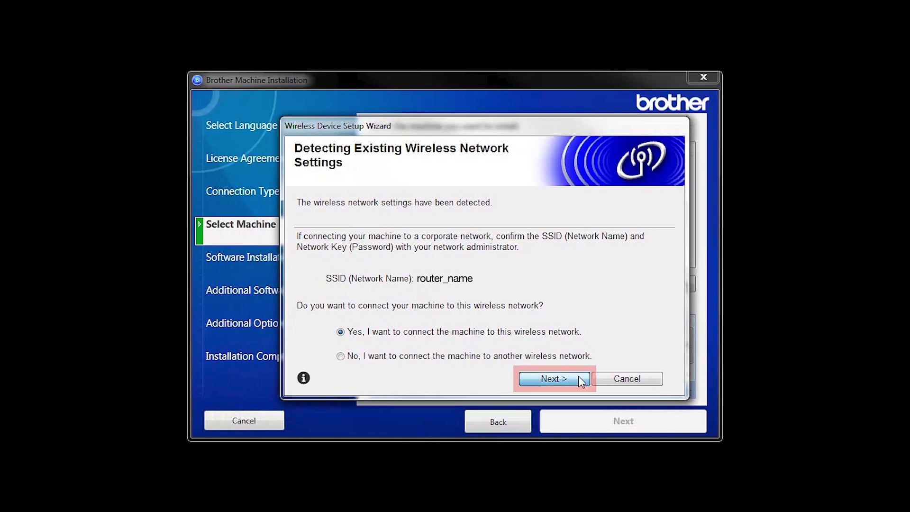
Step: Attempt to connect the machine to the detected router_name wireless network
{"action": "left_click", "coordinate": [581, 380]}
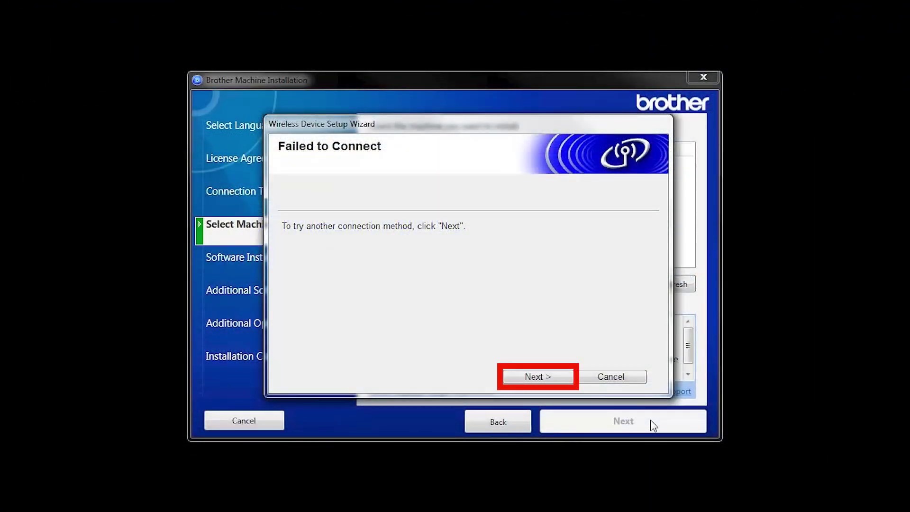
Step: After the failed connection, choose another method with no USB cable available
{"action": "left_click", "coordinate": [558, 376]}
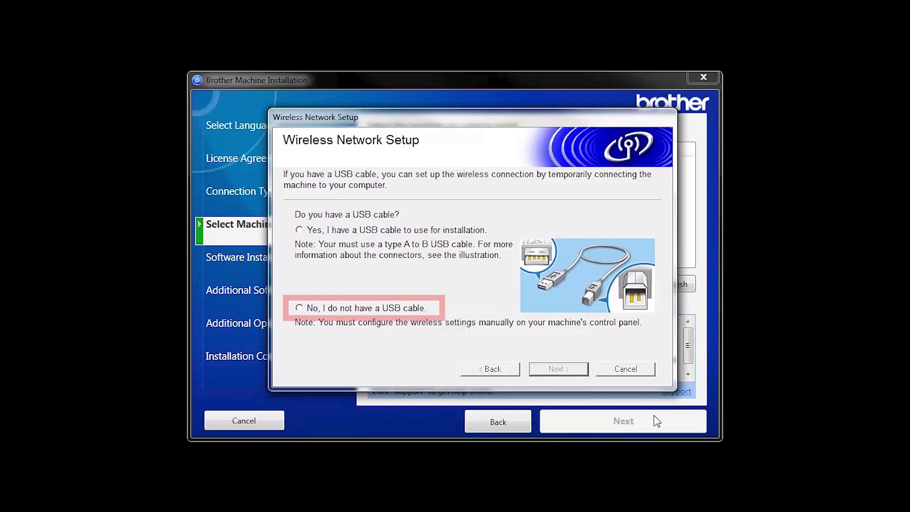
{"action": "left_click", "coordinate": [299, 308]}
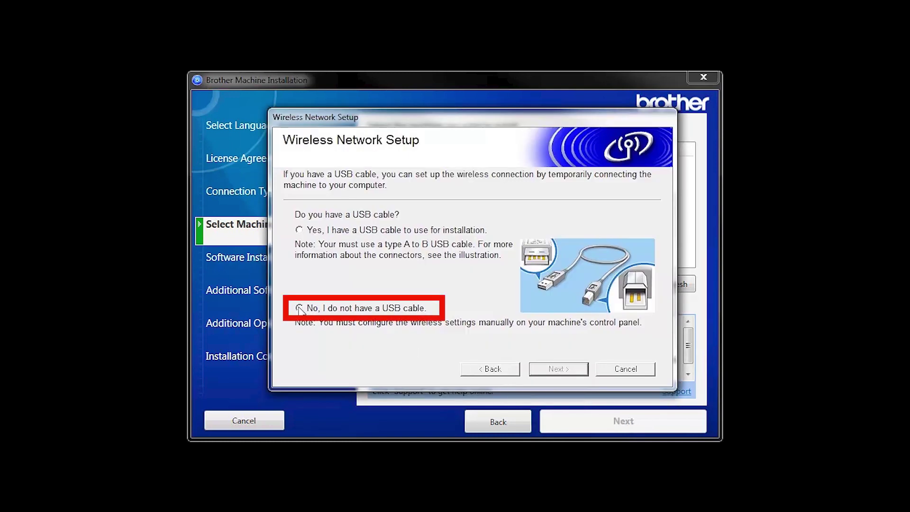
{"action": "left_click", "coordinate": [558, 368]}
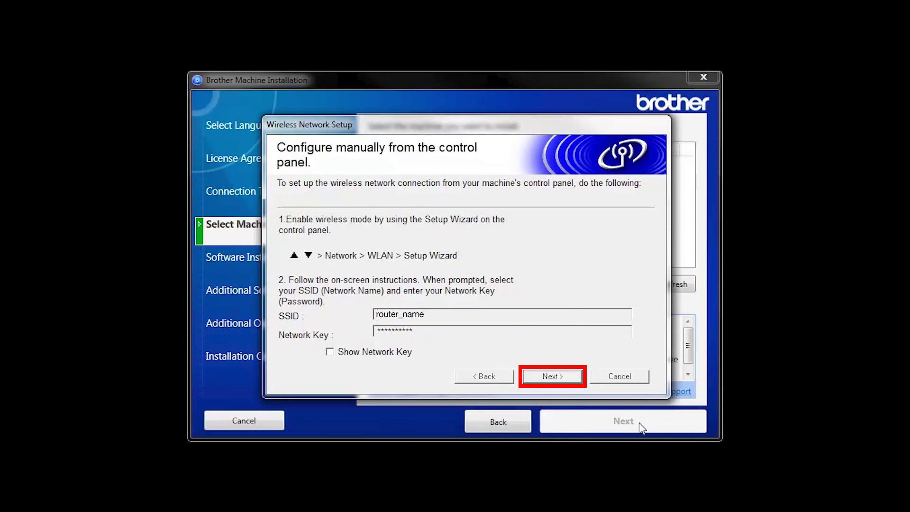
Step: Mark the printer's Connected status as checked and confirmed, finishing wireless setup
{"action": "left_click", "coordinate": [569, 377]}
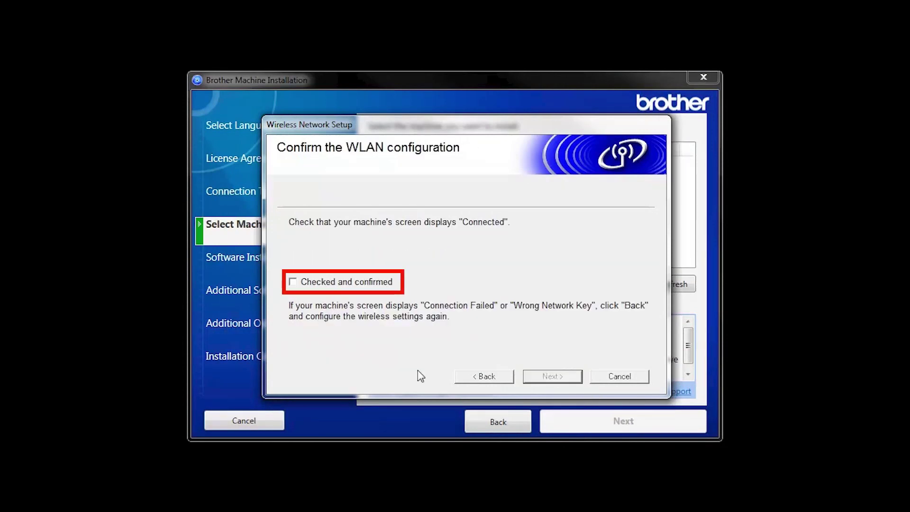
{"action": "left_click", "coordinate": [294, 282]}
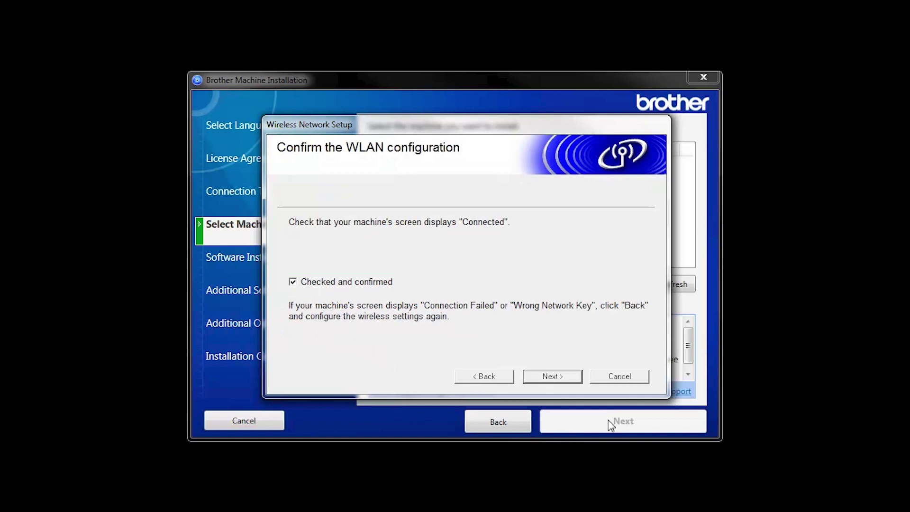
{"action": "left_click", "coordinate": [573, 377]}
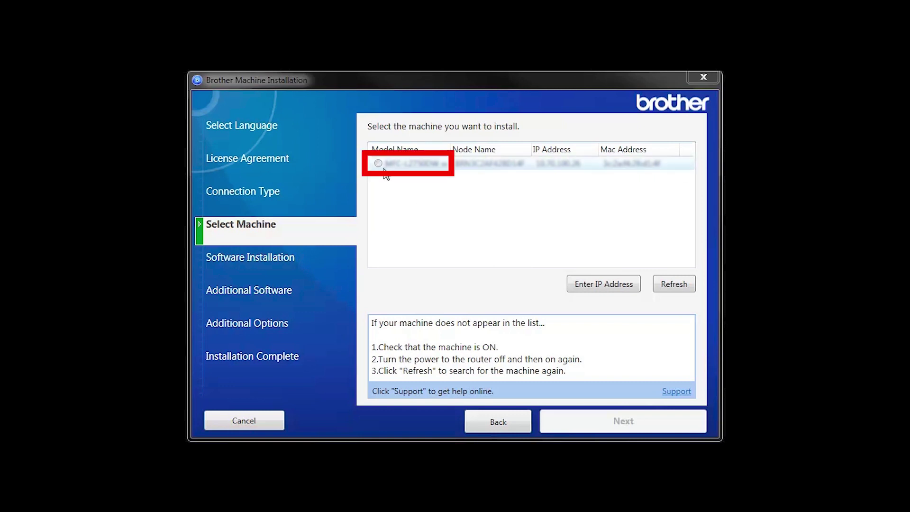
Step: Select the discovered printer and run the Standard (Recommended) software installation
{"action": "left_click", "coordinate": [379, 165]}
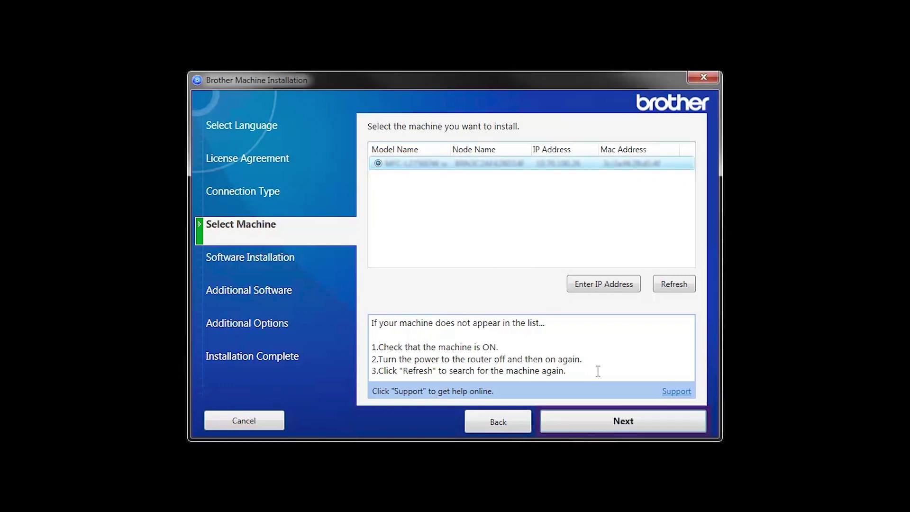
{"action": "left_click", "coordinate": [659, 425]}
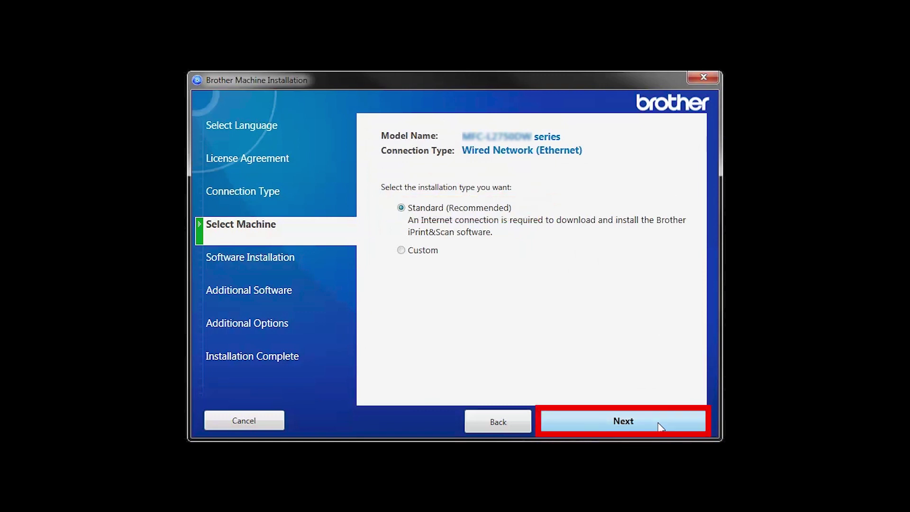
{"action": "left_click", "coordinate": [657, 423]}
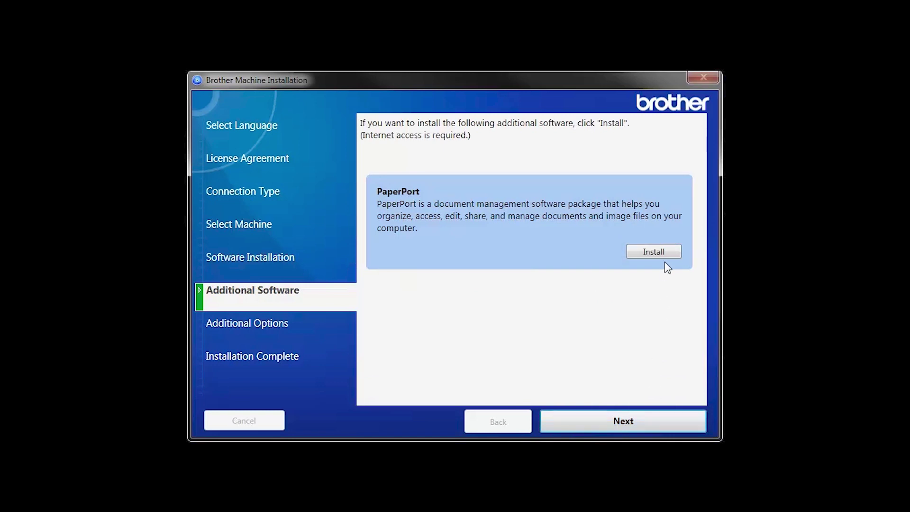
Step: Decline the PaperPort add-on and additional options to complete the installation
{"action": "left_click", "coordinate": [654, 252]}
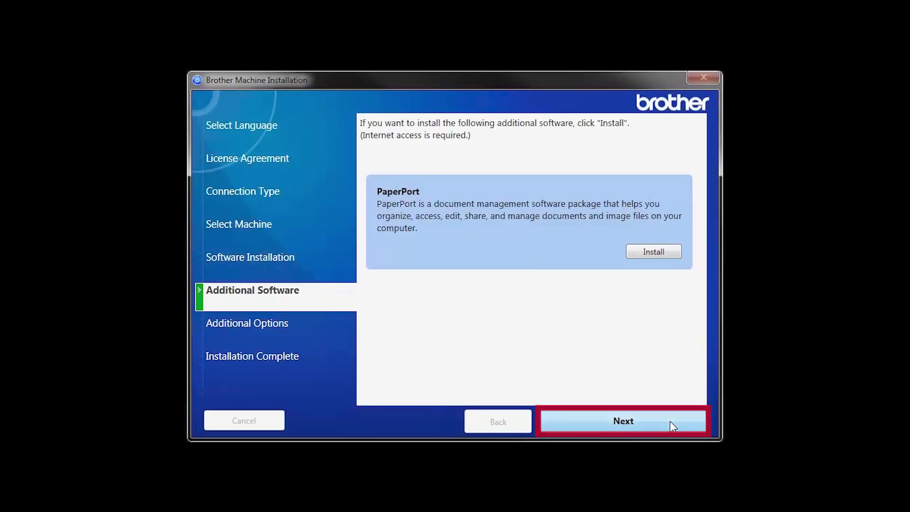
{"action": "left_click", "coordinate": [670, 421]}
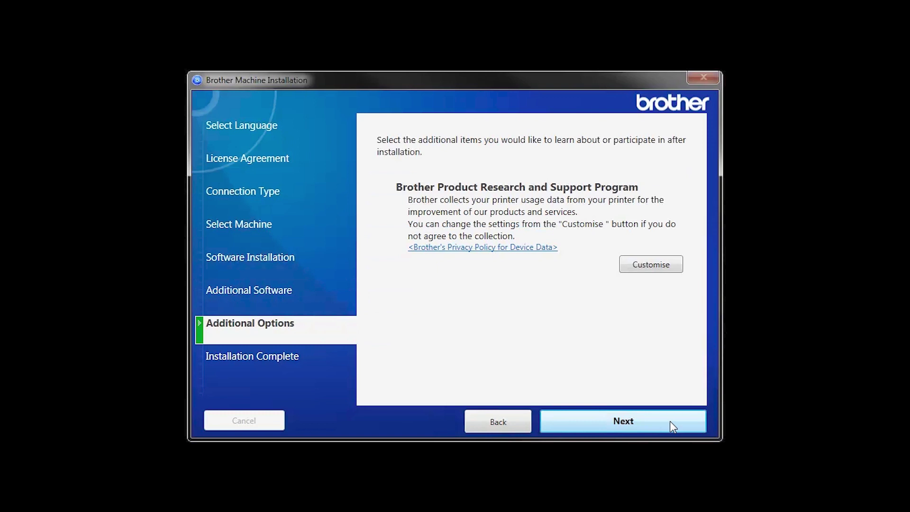
{"action": "left_click", "coordinate": [670, 421]}
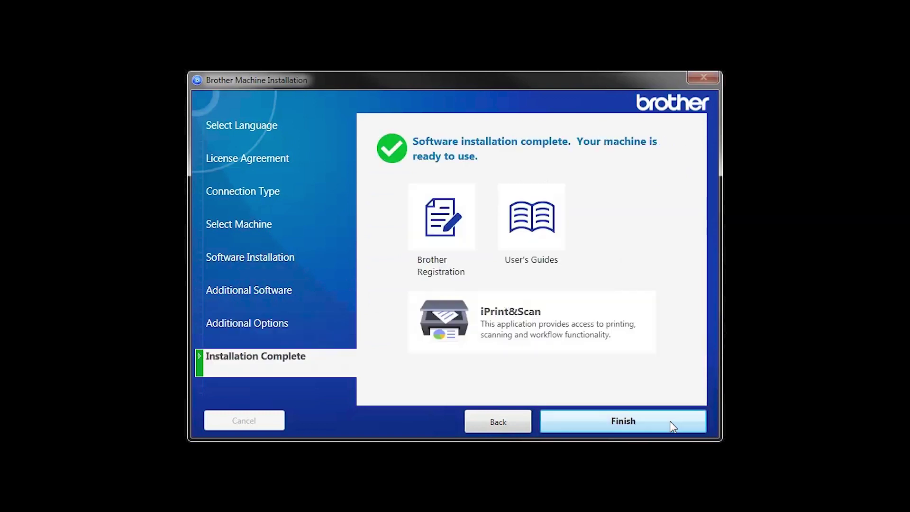